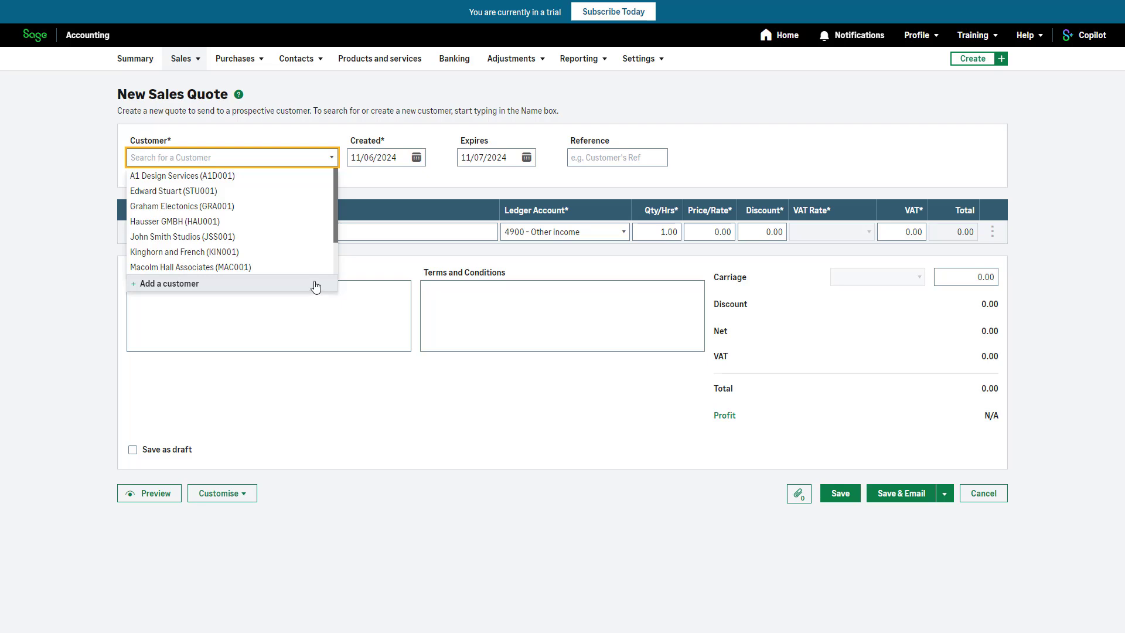
Step: Choose John Smith Studios as the quote's customer and set the created date to 07/06/2024
{"action": "left_click", "coordinate": [315, 237]}
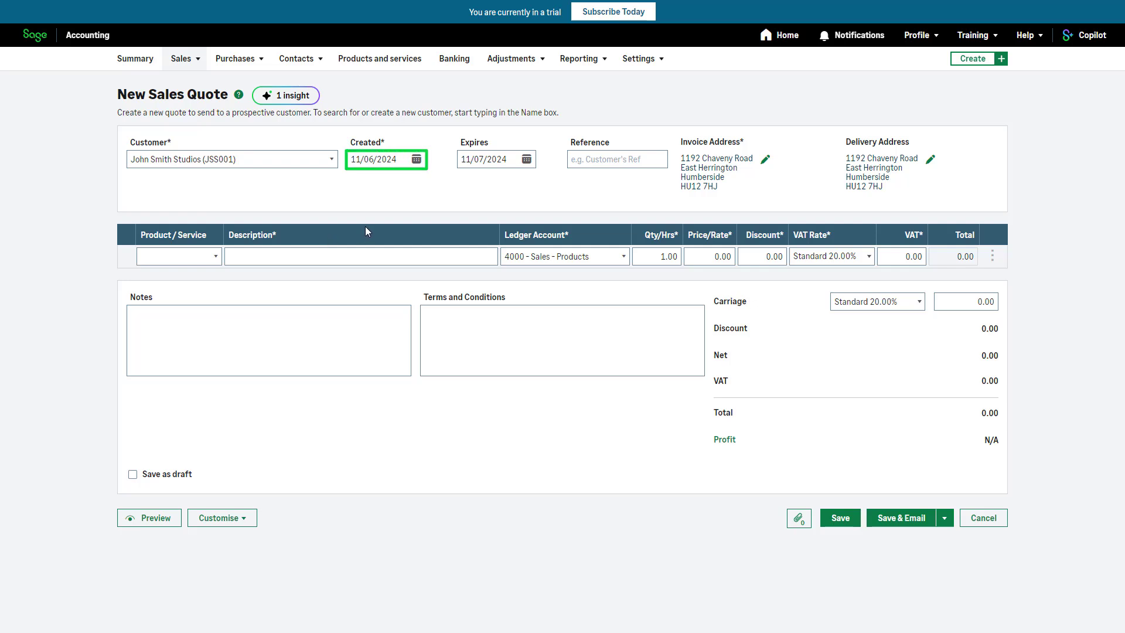
{"action": "left_click", "coordinate": [416, 159]}
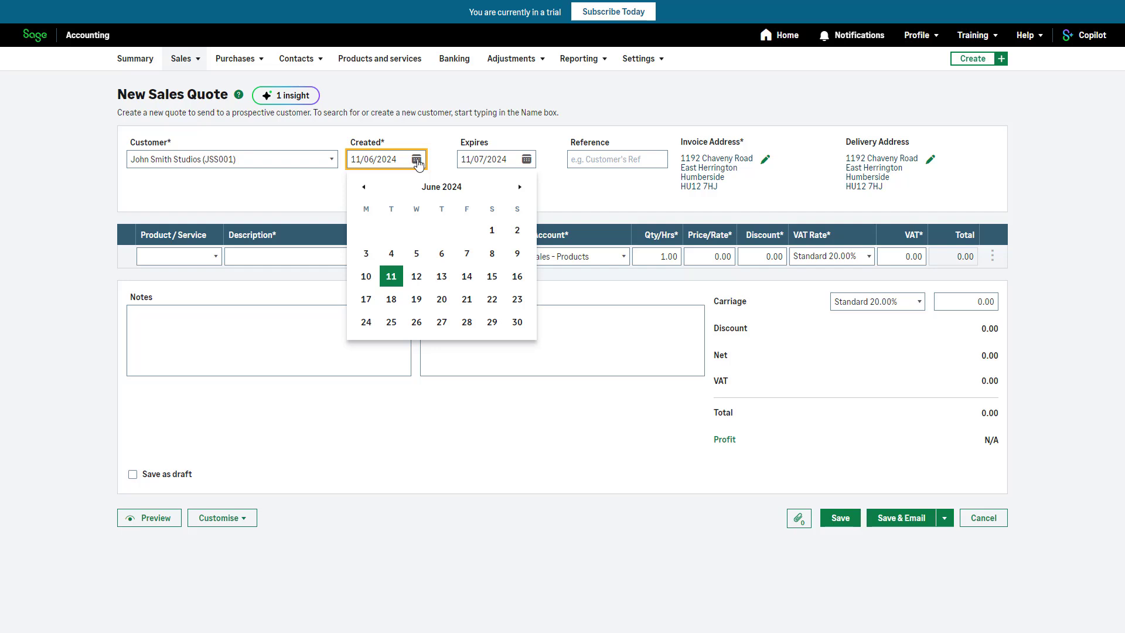
{"action": "left_click", "coordinate": [467, 253]}
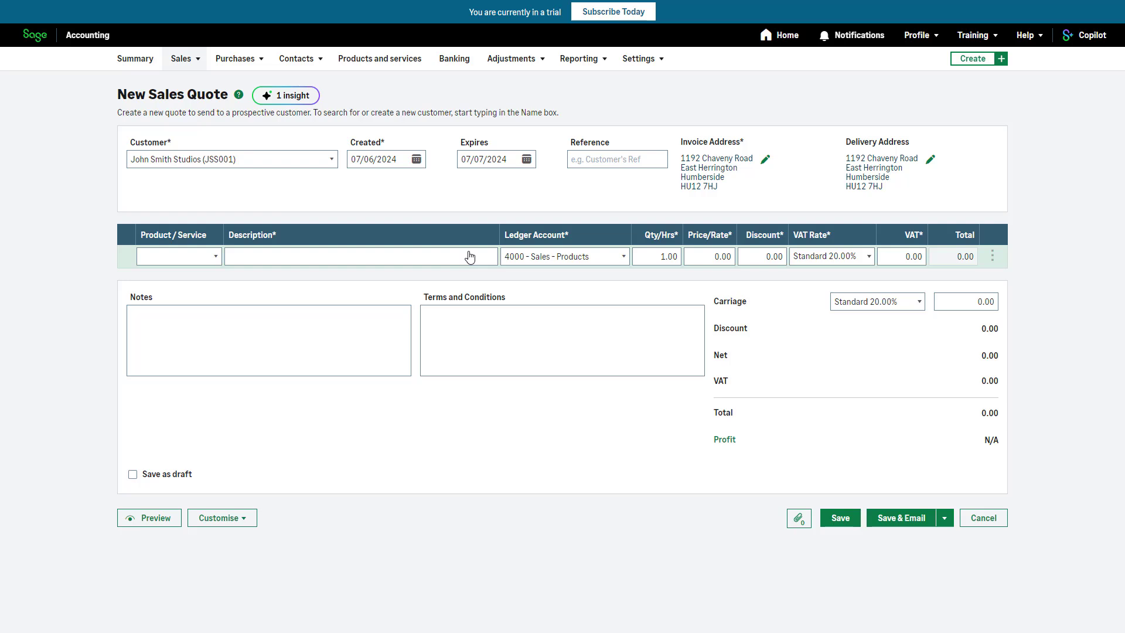
Step: Add the JP030 Jet Printer Cartridge and the 15" Monitor as the quote's two product lines
{"action": "left_click", "coordinate": [217, 256]}
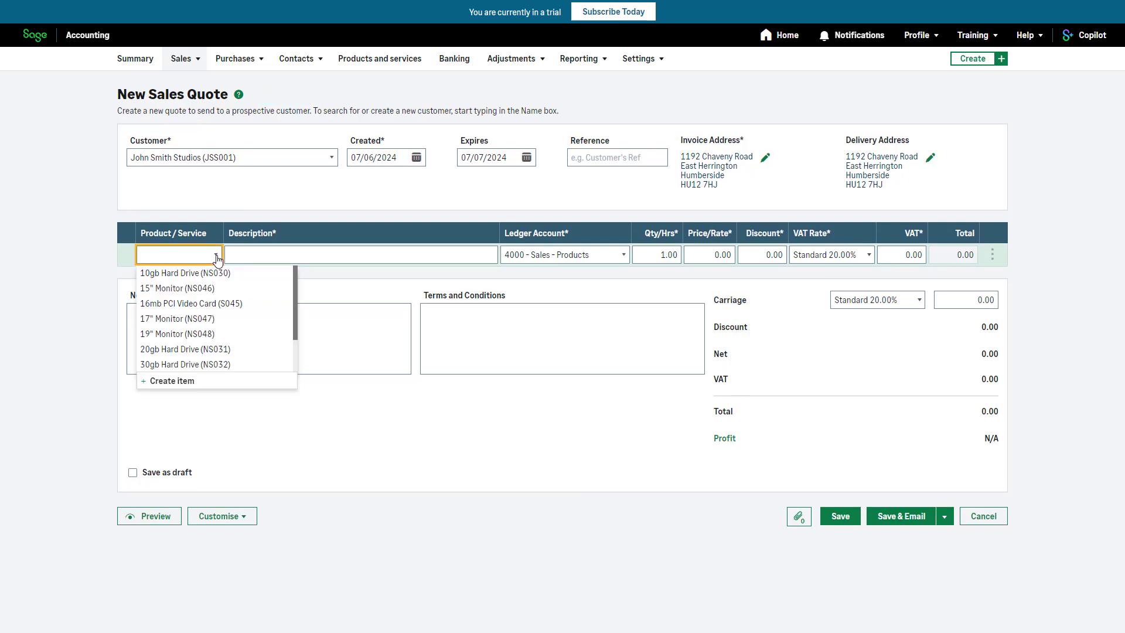
{"action": "type", "text": "30"}
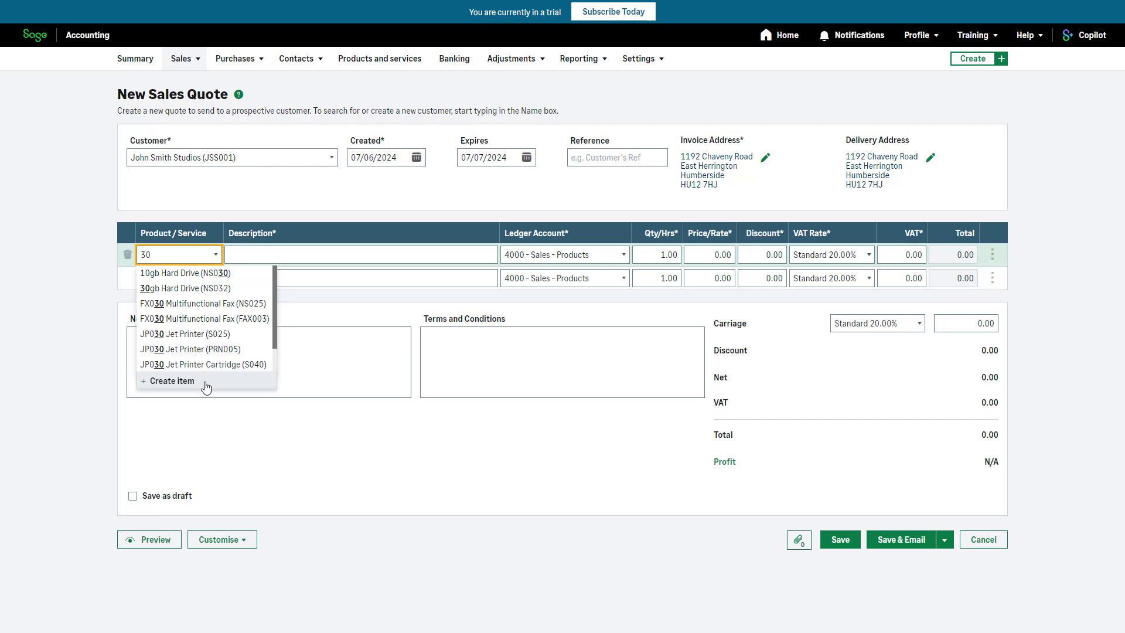
{"action": "left_click", "coordinate": [202, 364]}
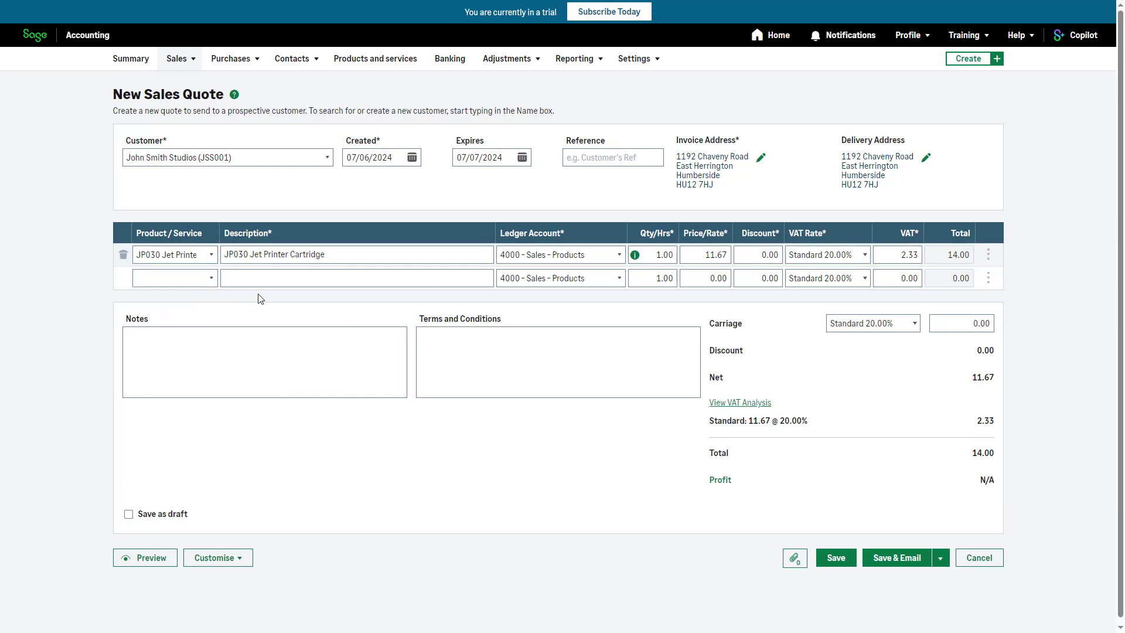
{"action": "left_click", "coordinate": [339, 250]}
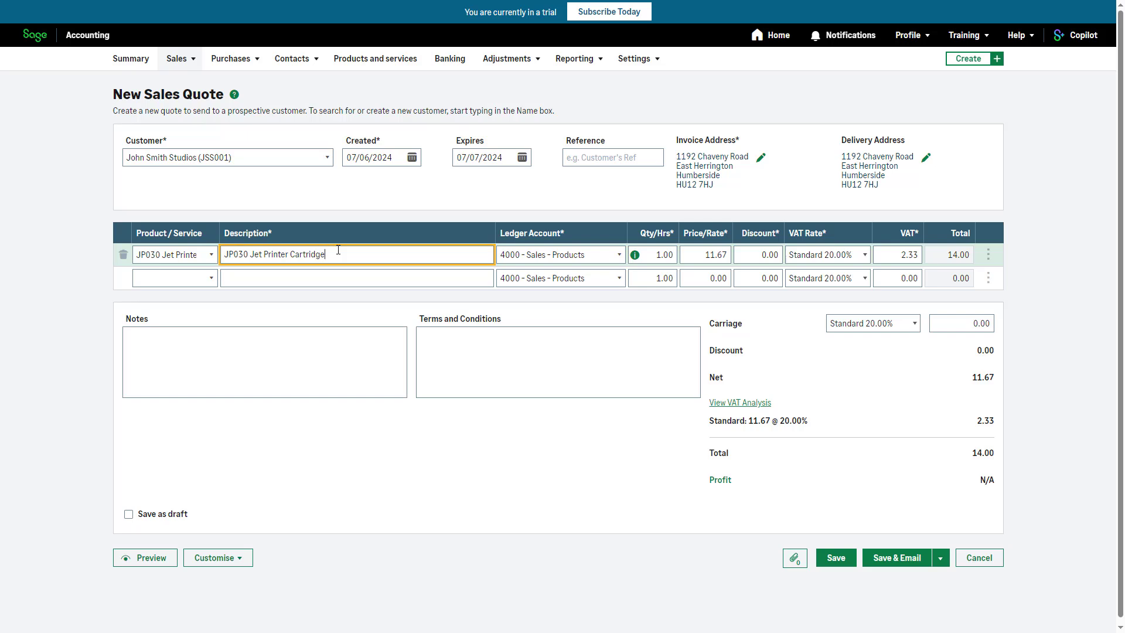
{"action": "left_click", "coordinate": [211, 278]}
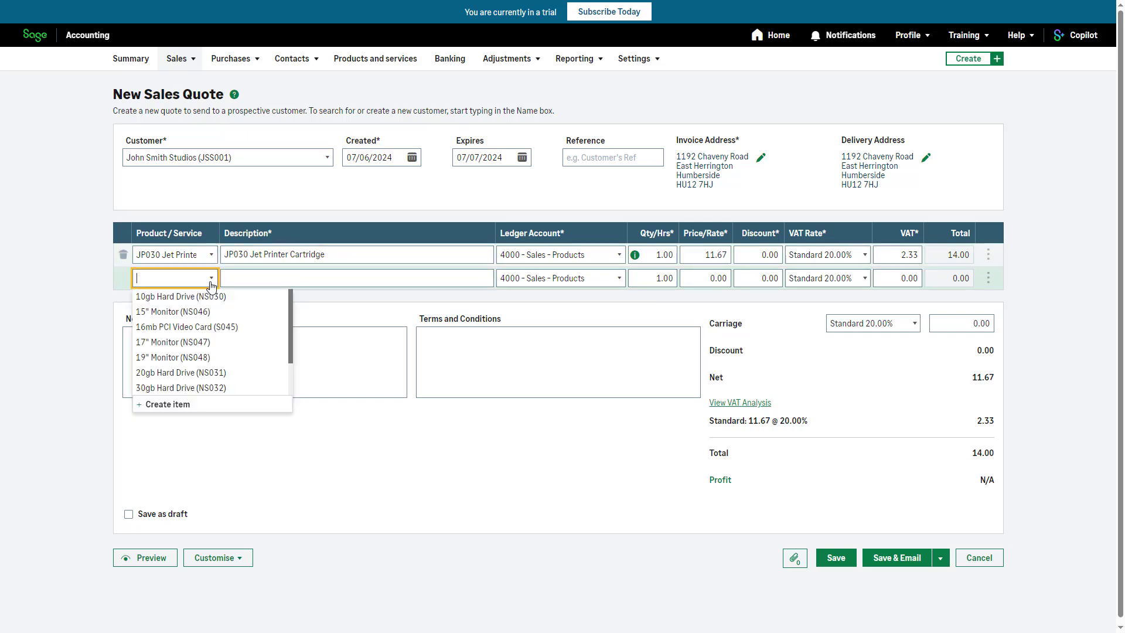
{"action": "left_click", "coordinate": [213, 312]}
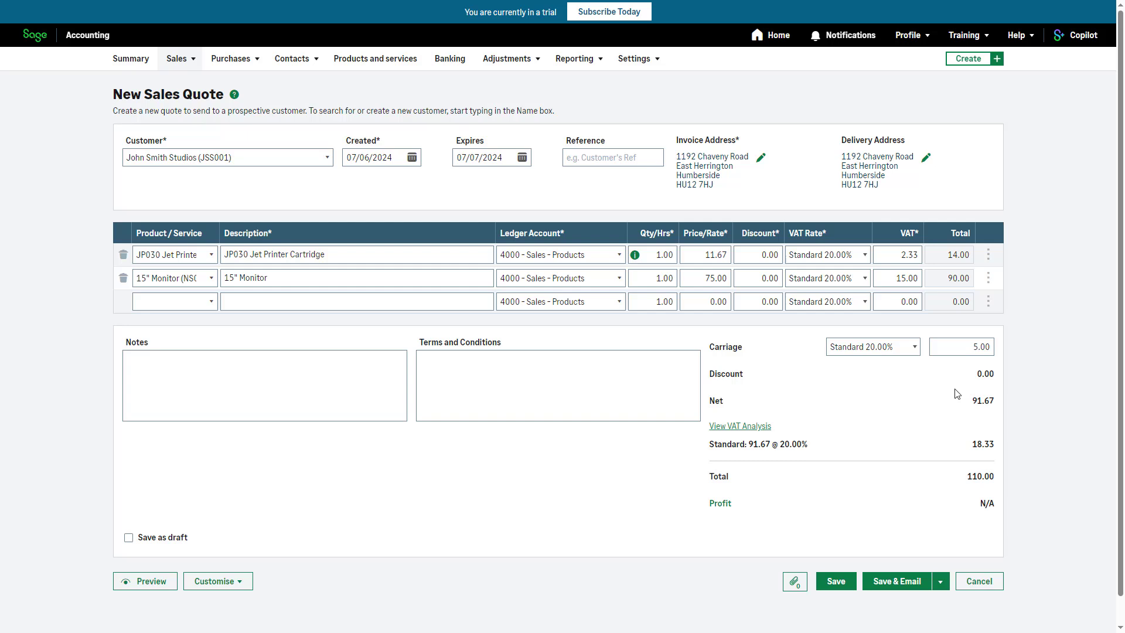
Step: Review the quote's VAT analysis and preview the quote document
{"action": "left_click", "coordinate": [764, 430]}
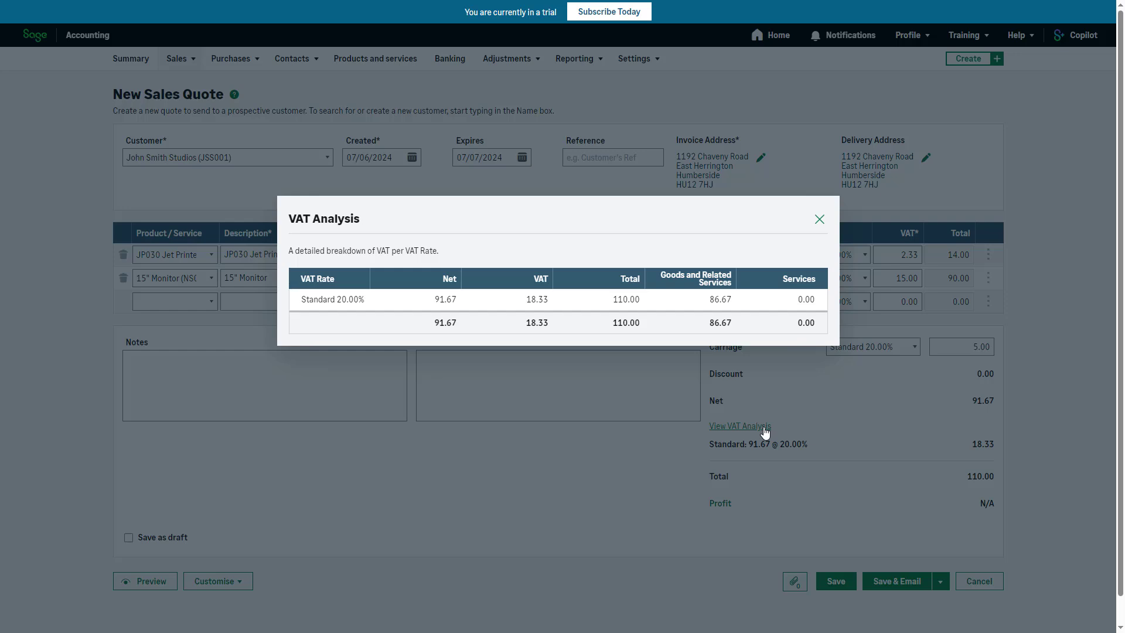
{"action": "left_click", "coordinate": [820, 220]}
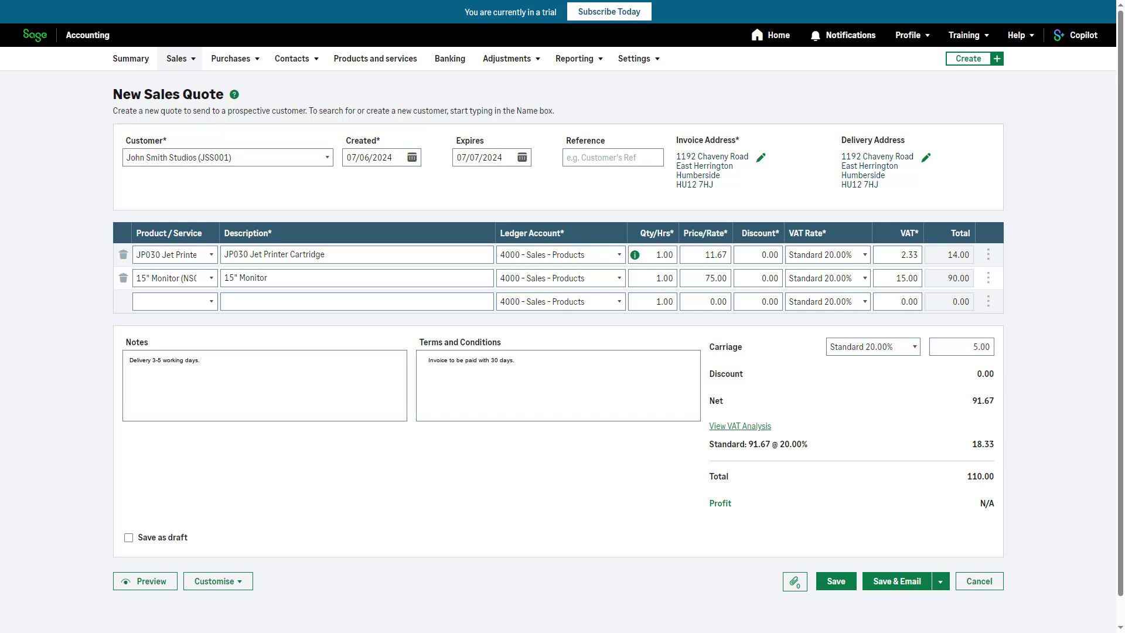
{"action": "left_click", "coordinate": [157, 583]}
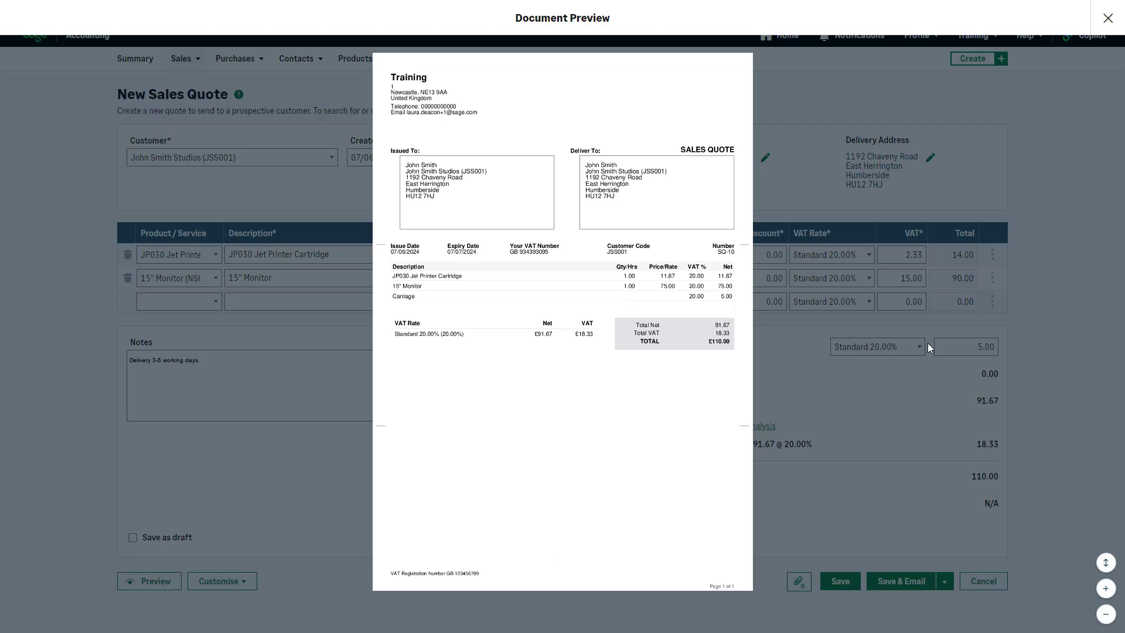
{"action": "left_click", "coordinate": [1116, 12]}
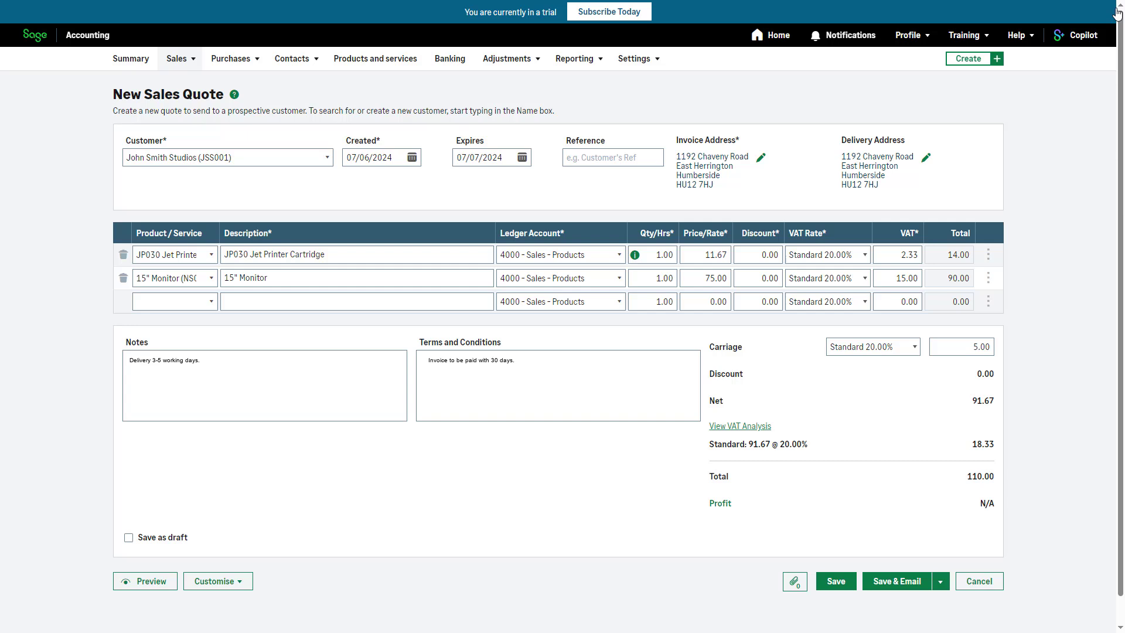
{"action": "left_click", "coordinate": [246, 586]}
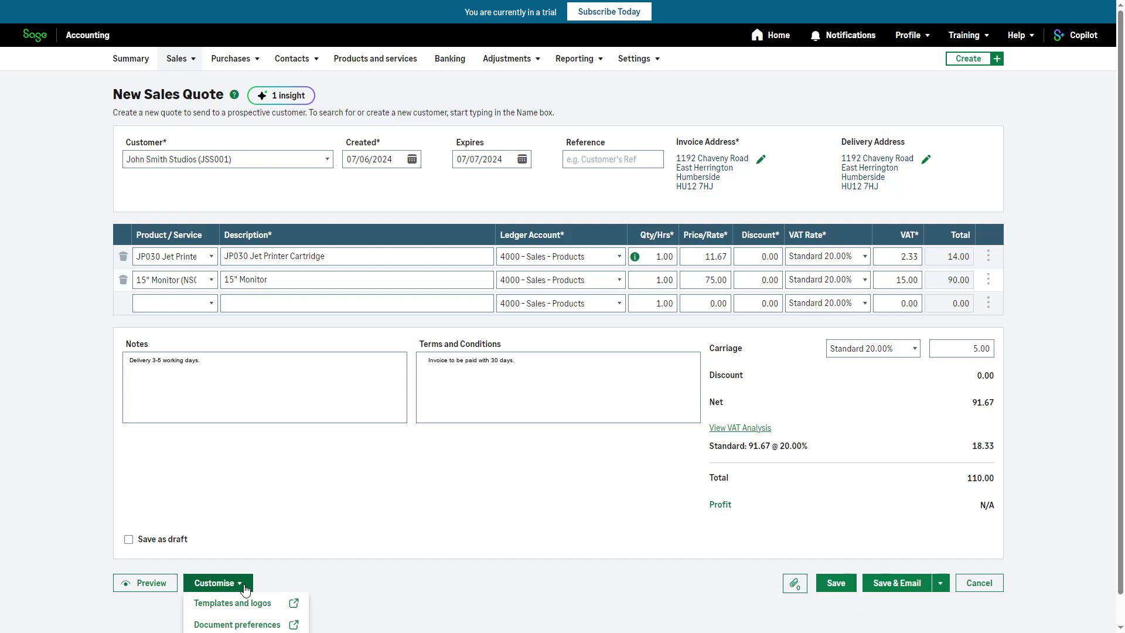
Step: Attach the Sales brochure file from Downloads to the quote and make it visible to the customer
{"action": "left_click", "coordinate": [793, 587]}
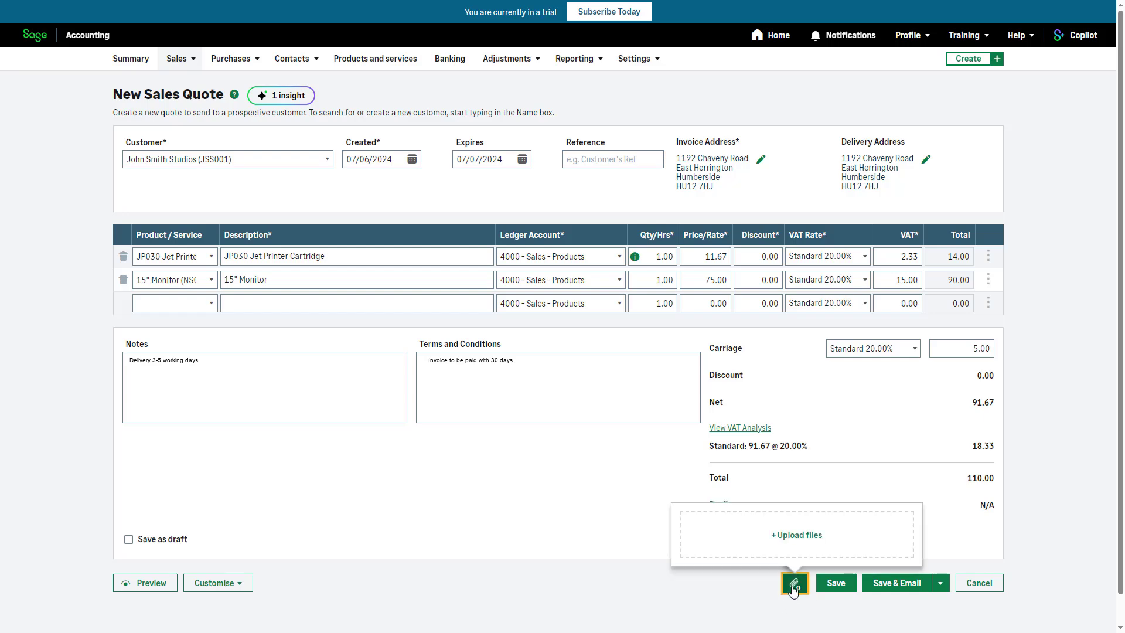
{"action": "left_click", "coordinate": [803, 545]}
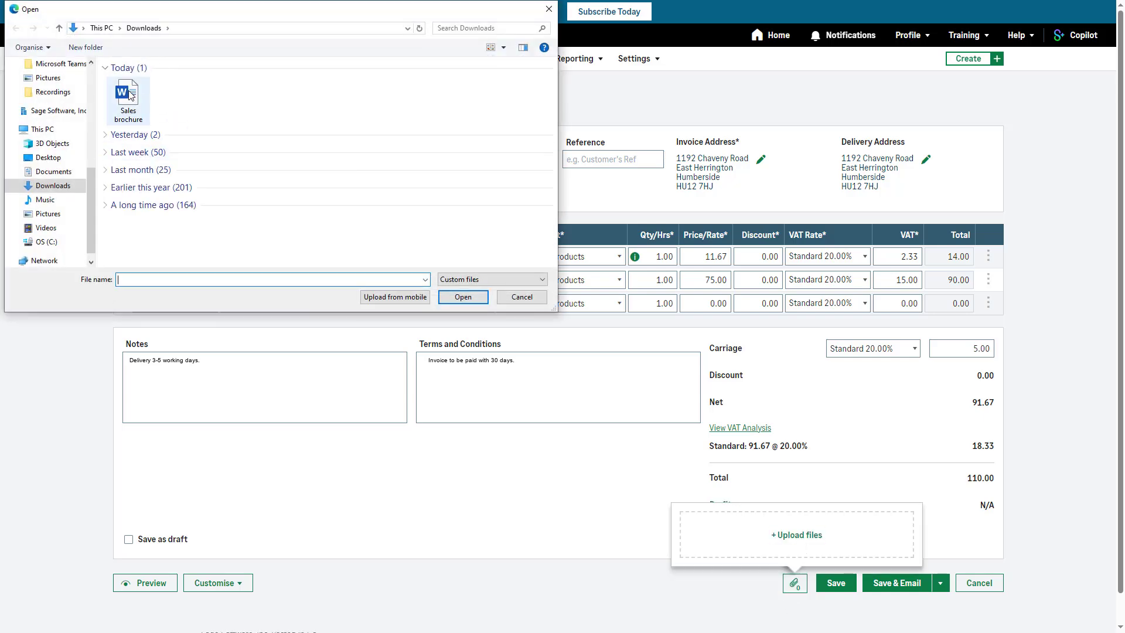
{"action": "left_click", "coordinate": [129, 95]}
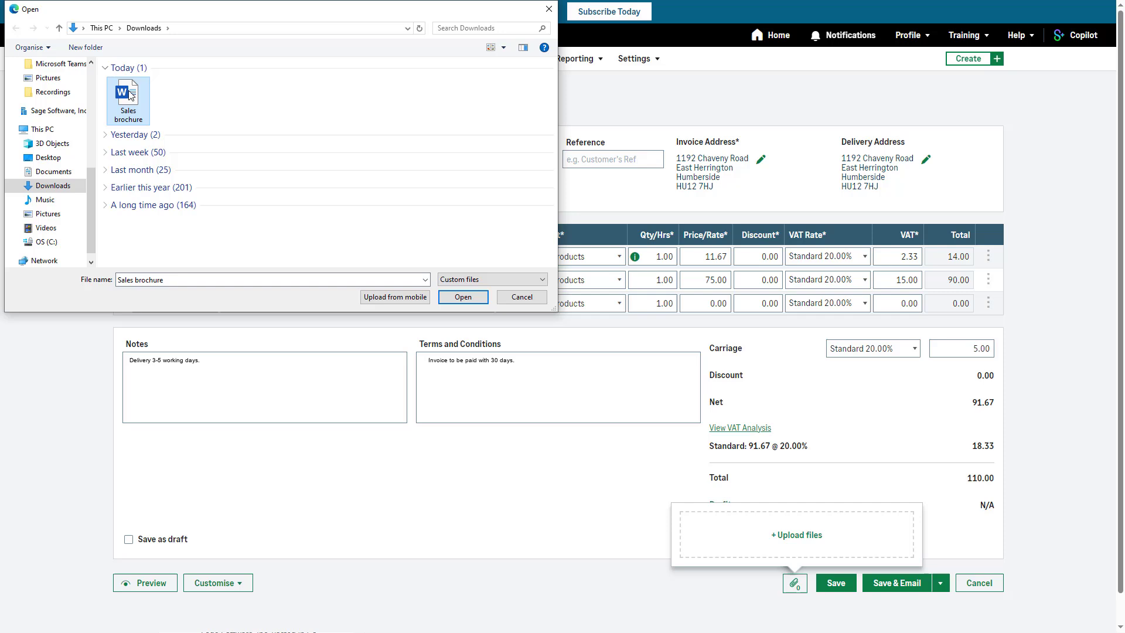
{"action": "left_click", "coordinate": [447, 300]}
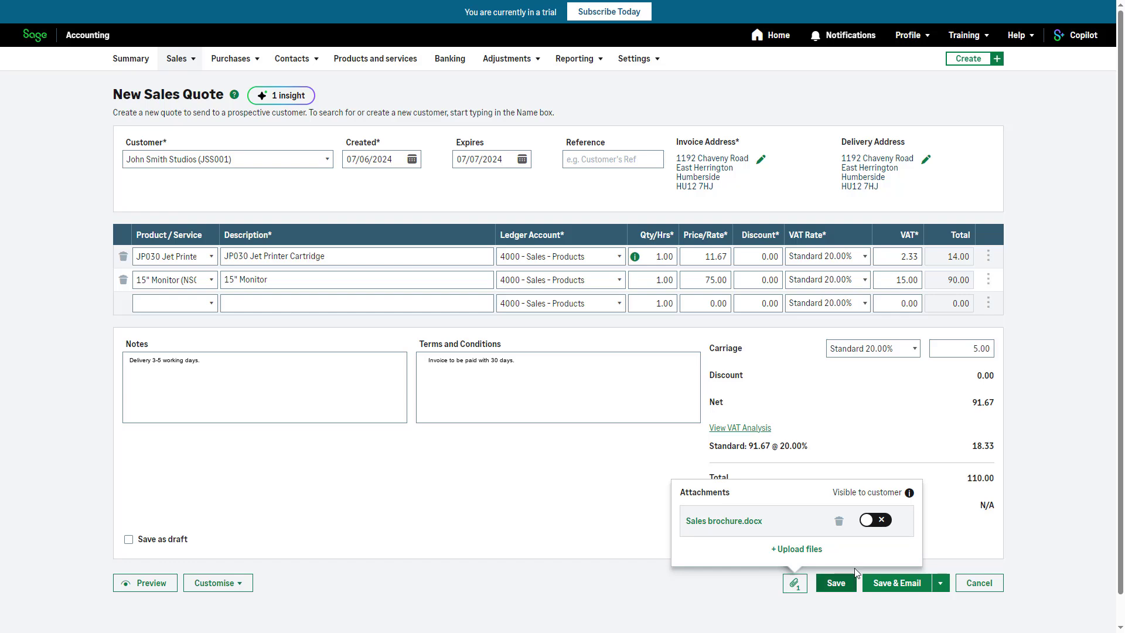
{"action": "left_click", "coordinate": [881, 520]}
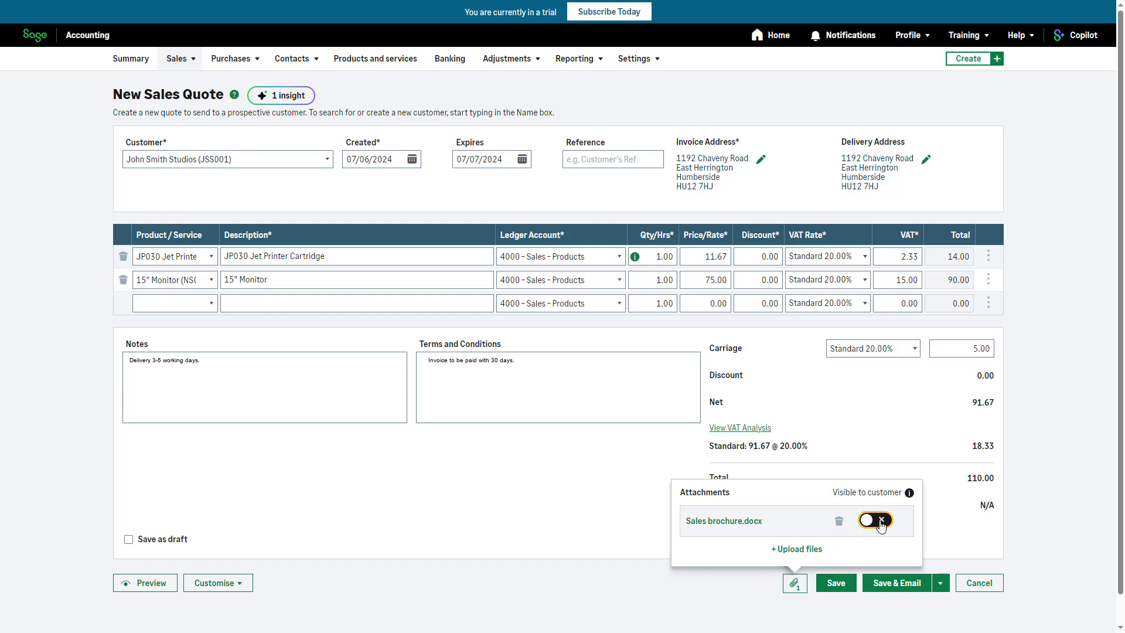
{"action": "left_click", "coordinate": [881, 522]}
{"action": "left_click", "coordinate": [852, 615]}
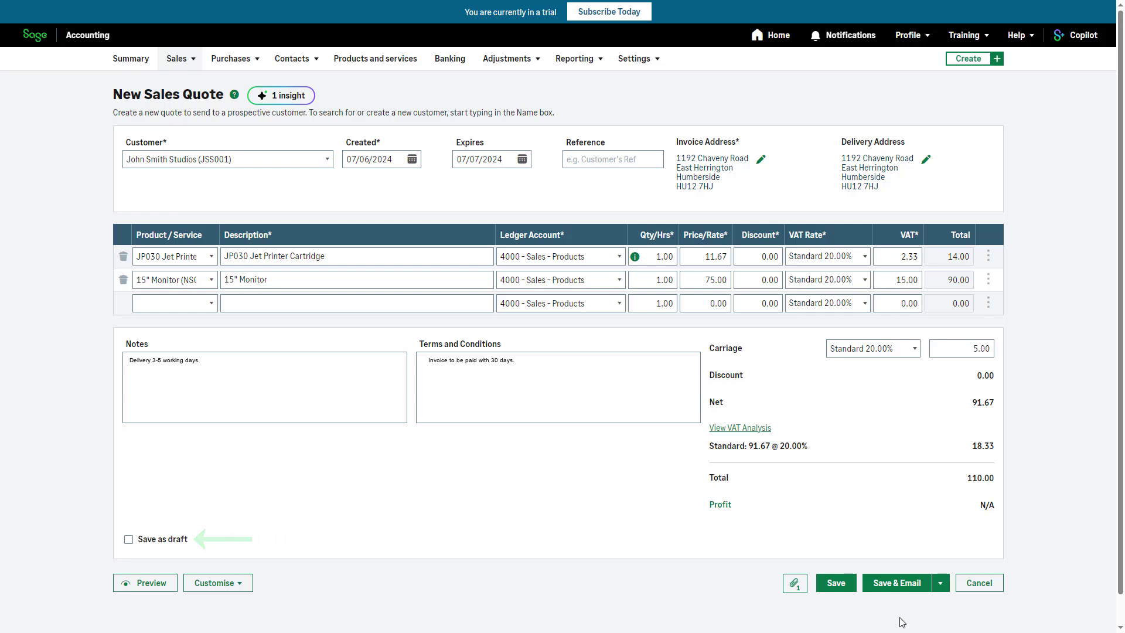
Step: Save the quote and email it to the customer with the default message and PDF attached
{"action": "left_click", "coordinate": [945, 591]}
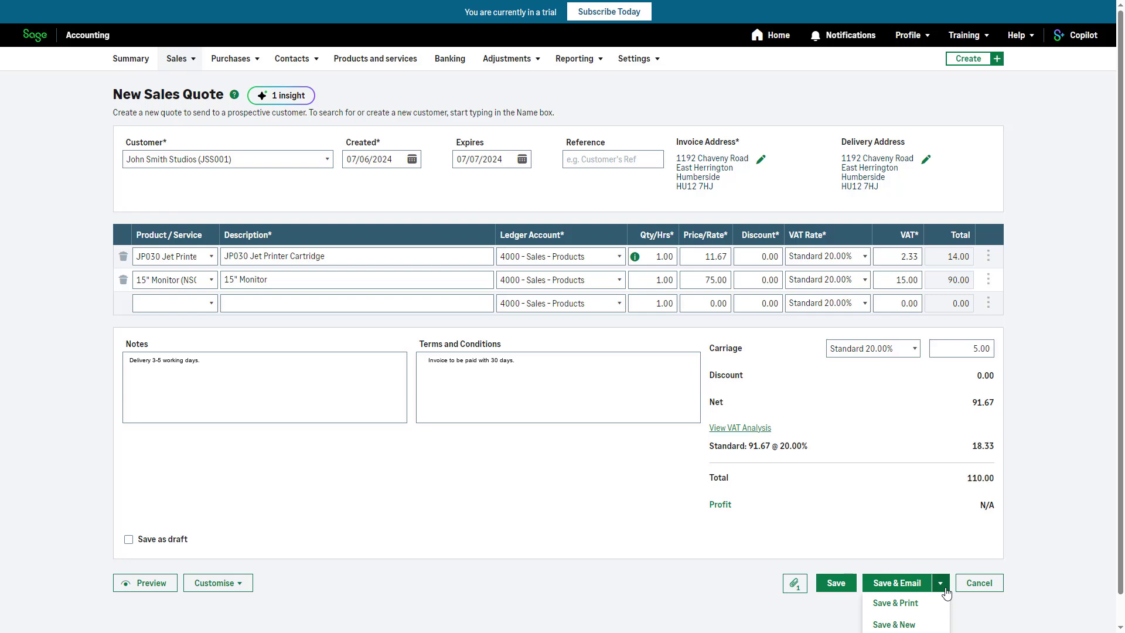
{"action": "left_click", "coordinate": [944, 589]}
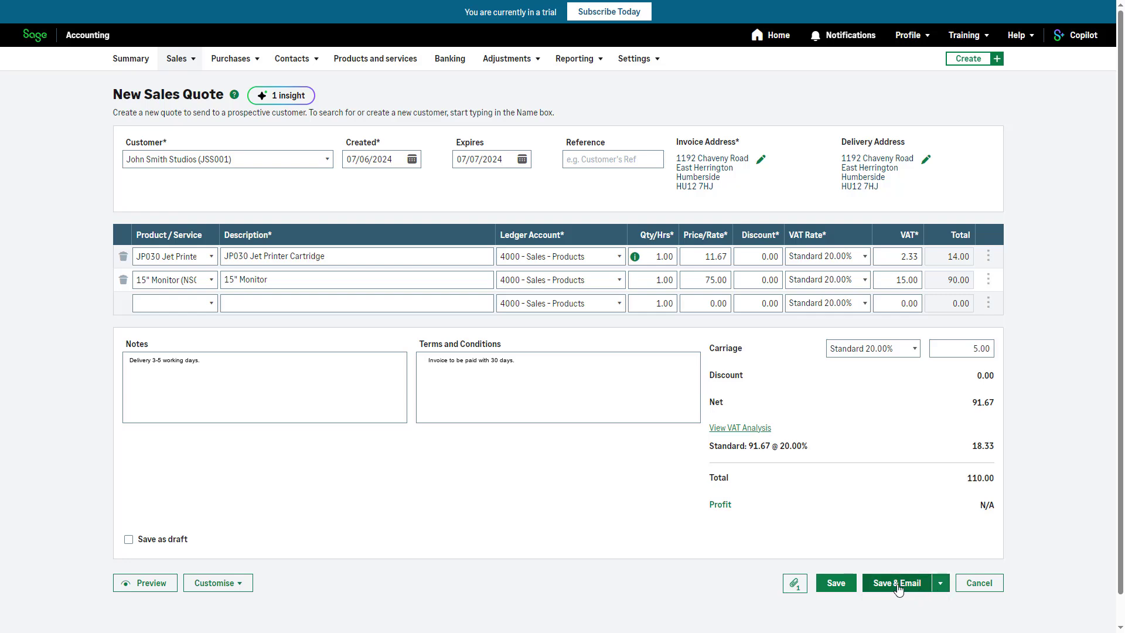
{"action": "left_click", "coordinate": [898, 587]}
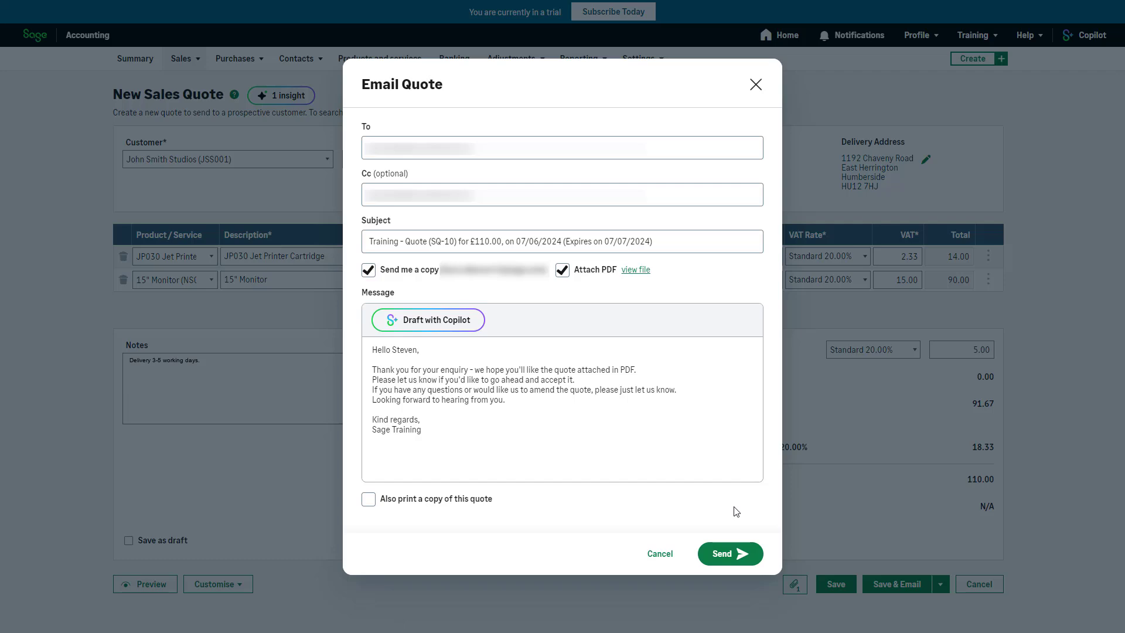
{"action": "left_click", "coordinate": [733, 561]}
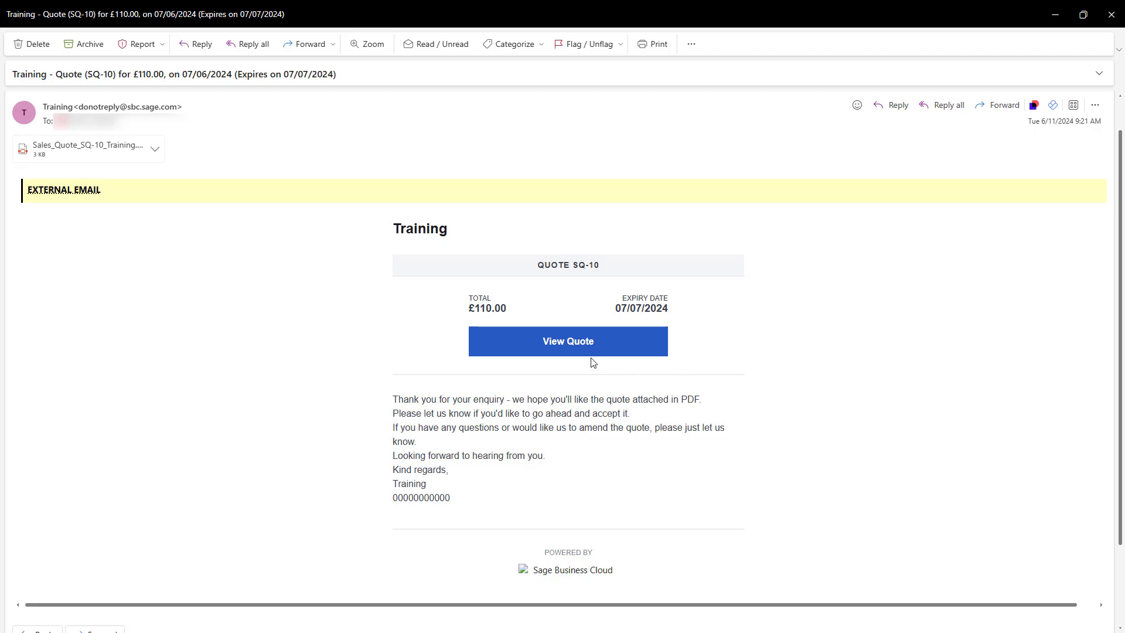
Step: Open the quote from the customer's received email and accept it with the message "Happy to go ahead, thank you."
{"action": "left_click", "coordinate": [564, 343]}
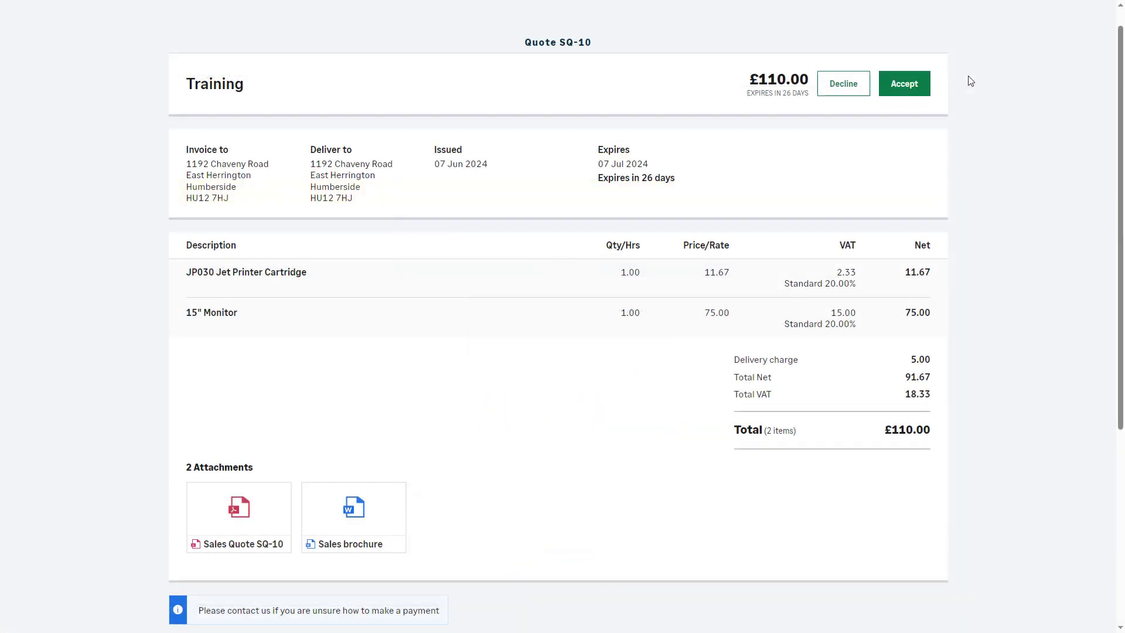
{"action": "left_click", "coordinate": [901, 94]}
{"action": "left_click", "coordinate": [646, 317]}
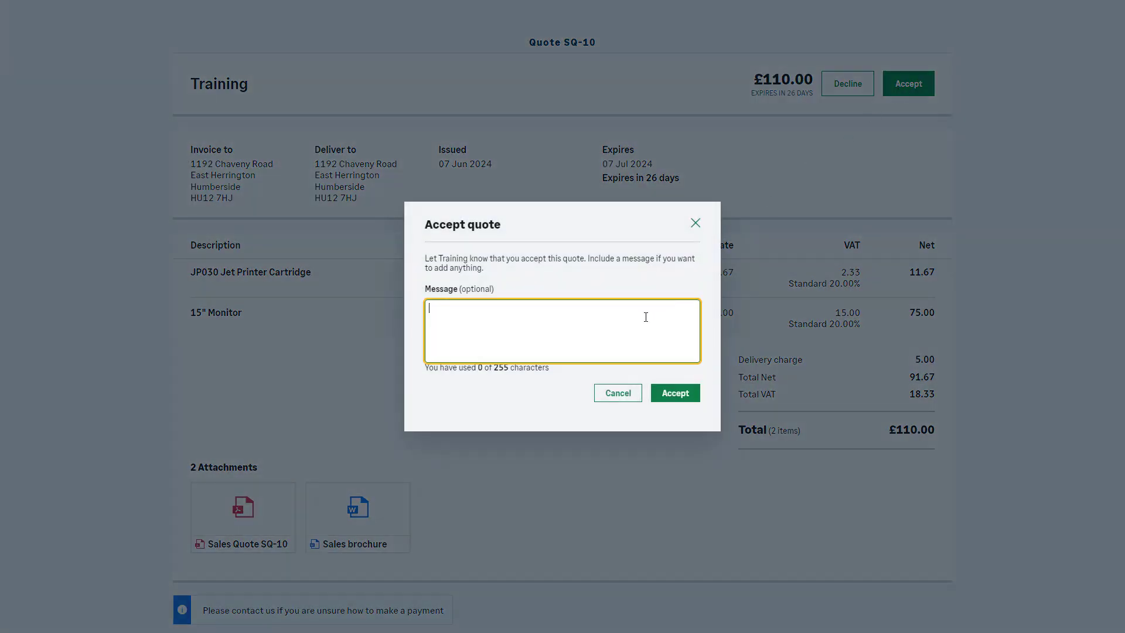
{"action": "type", "text": "Happy to go ahead, thank you."}
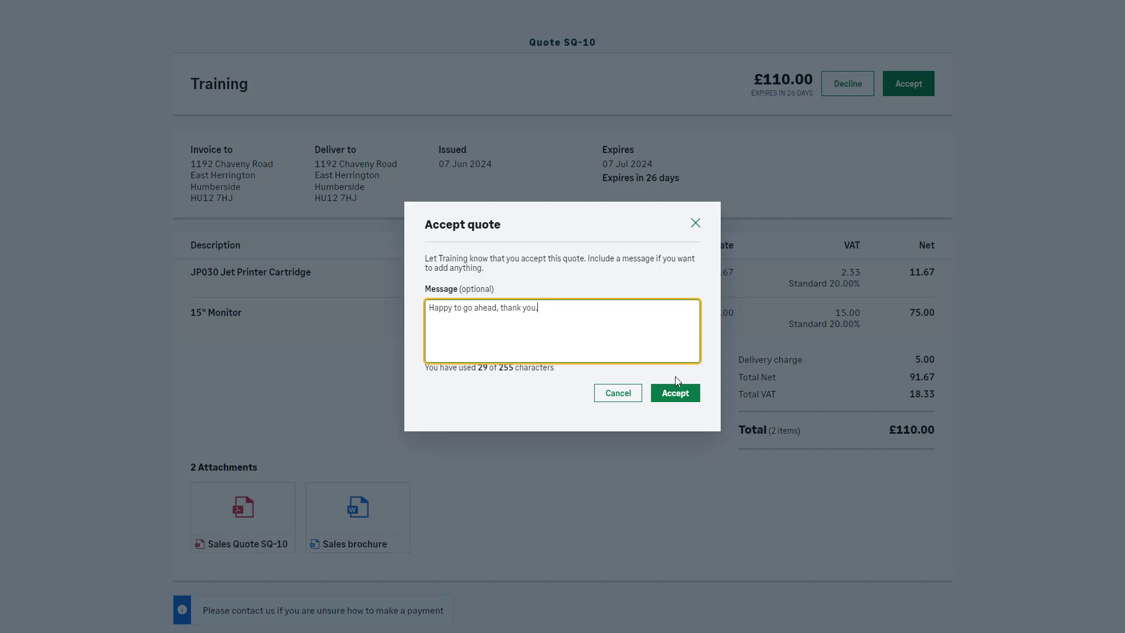
{"action": "left_click", "coordinate": [687, 401]}
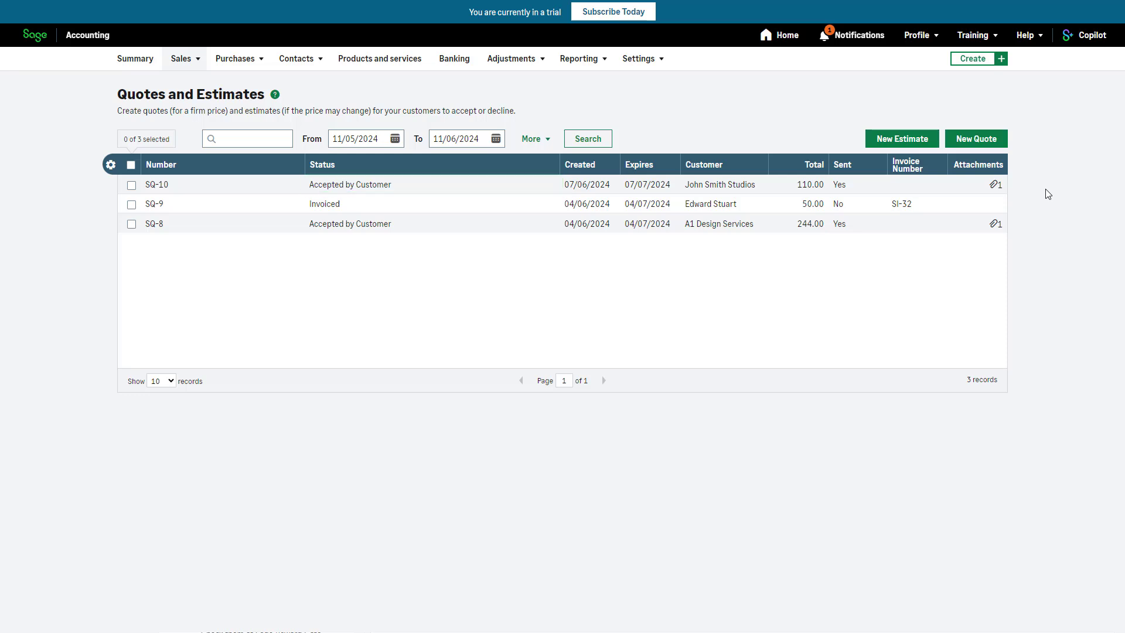
Step: Open the John Smith Studios quote accepted by the customer and open its scheduling option
{"action": "left_click", "coordinate": [968, 193]}
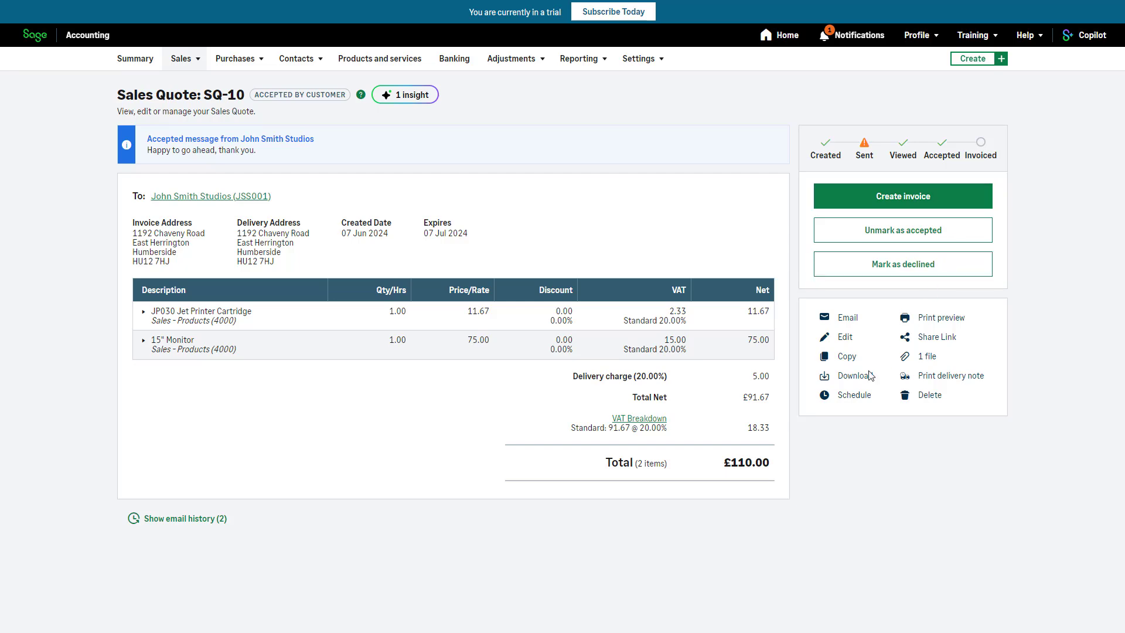
{"action": "left_click", "coordinate": [857, 401]}
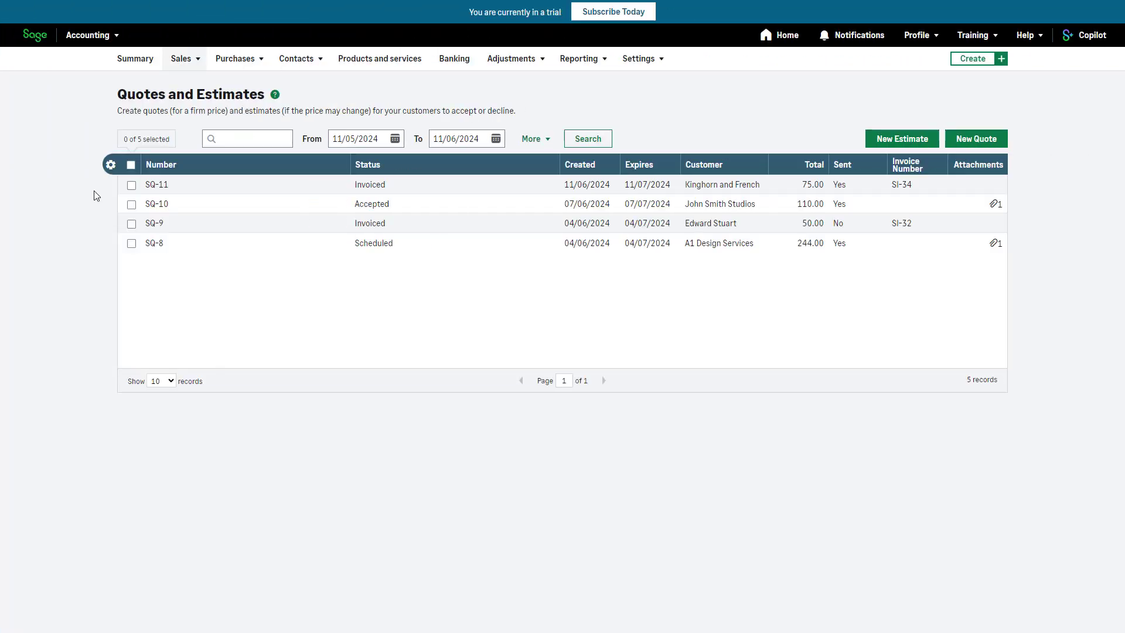
Step: Add the Start work and Finish work columns to the Quotes and Estimates list and save the column configuration
{"action": "left_click", "coordinate": [110, 165]}
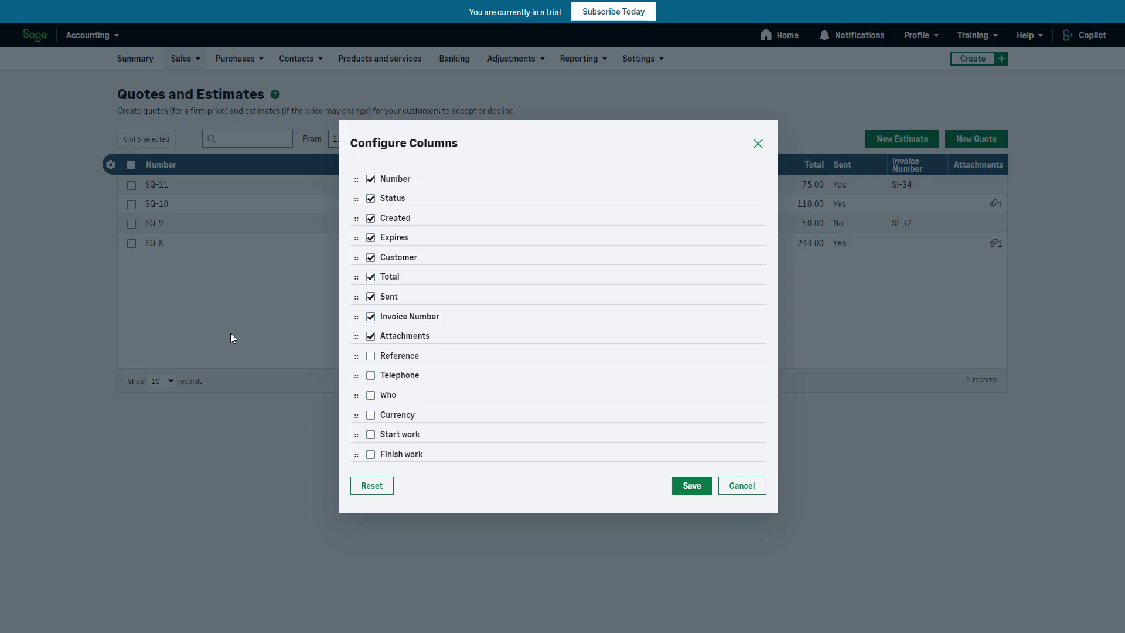
{"action": "left_click", "coordinate": [370, 434]}
{"action": "left_click", "coordinate": [370, 454]}
{"action": "left_click", "coordinate": [677, 492]}
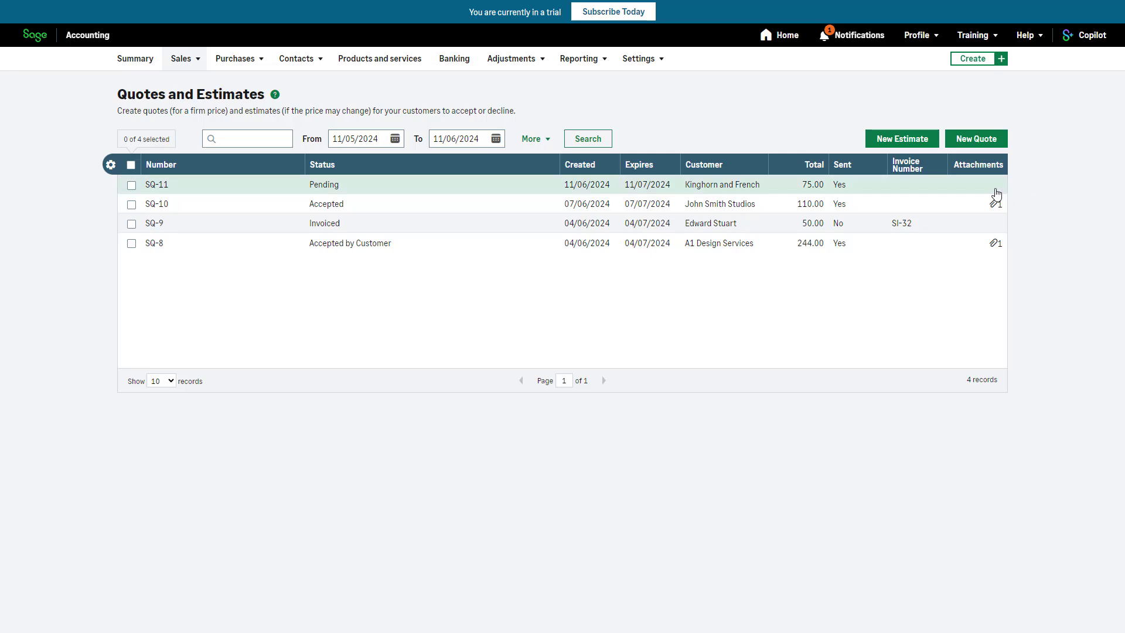
Step: Open the pending Kinghorn and French quote and accept it, turning it into a new sales invoice
{"action": "left_click", "coordinate": [996, 193]}
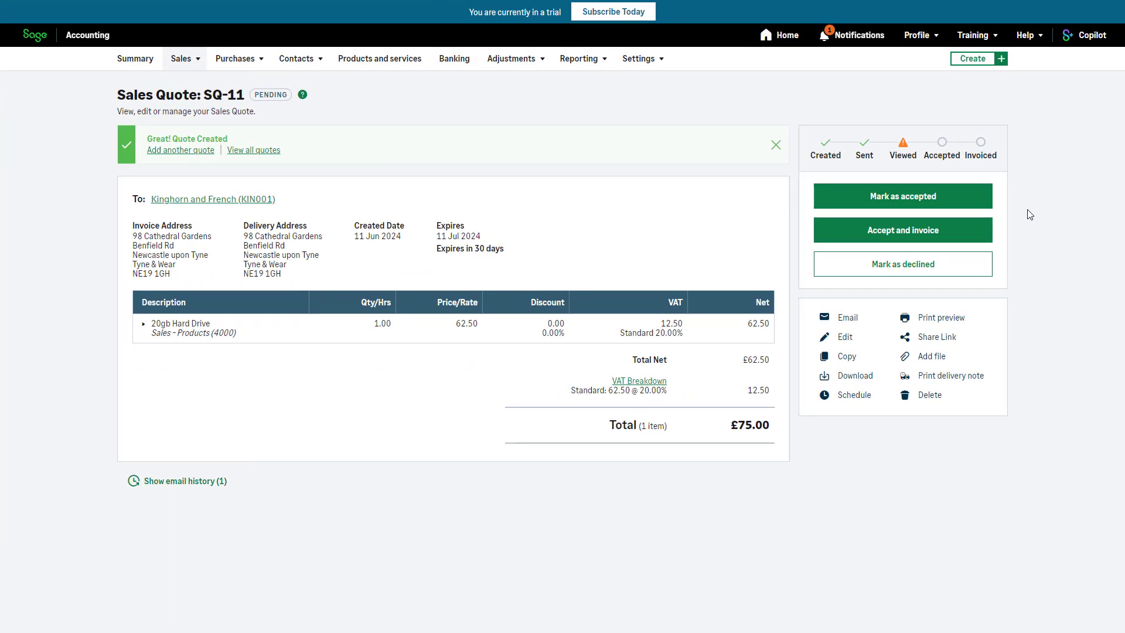
{"action": "left_click", "coordinate": [979, 236]}
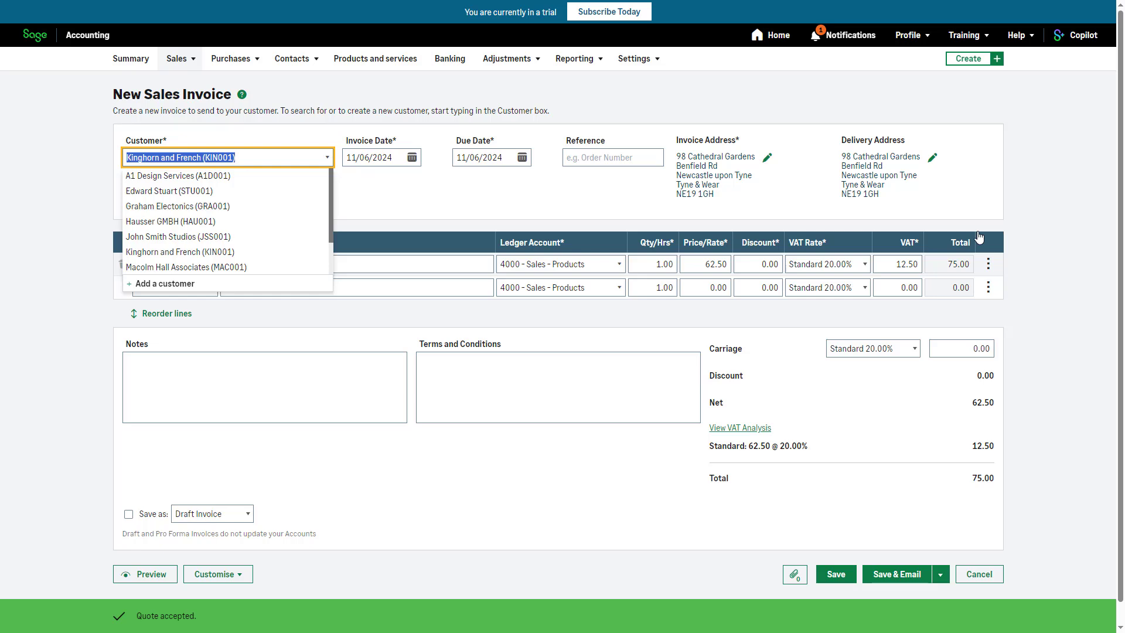
{"action": "left_click", "coordinate": [1054, 426]}
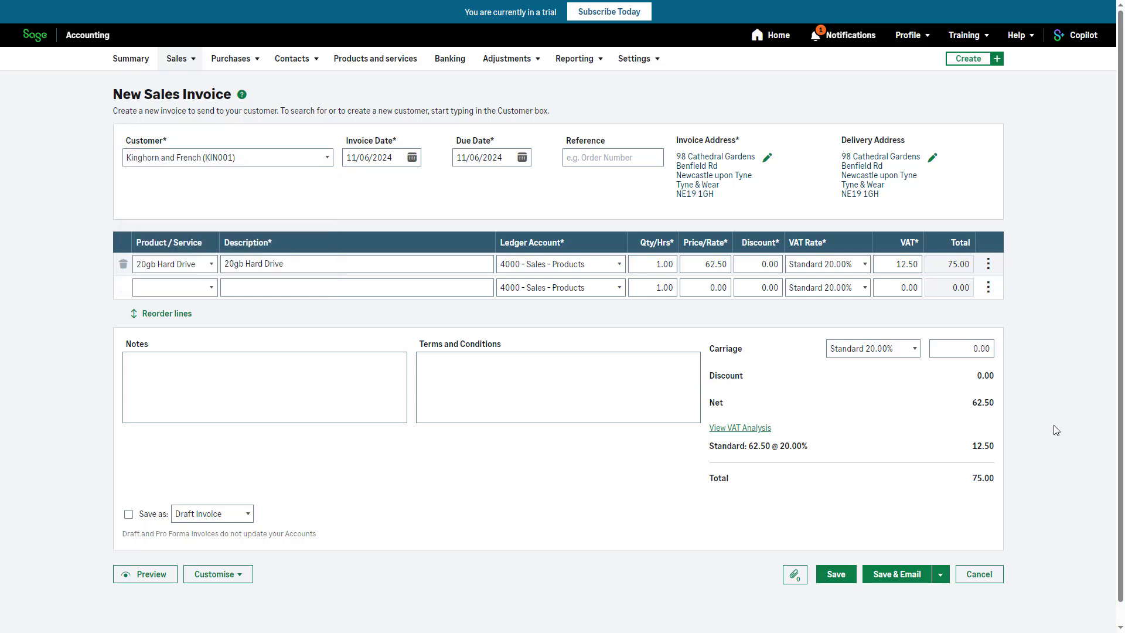
Step: Check the available draft and pro forma options, and save the Kinghorn and French quote as a regular sales invoice
{"action": "left_click", "coordinate": [248, 514]}
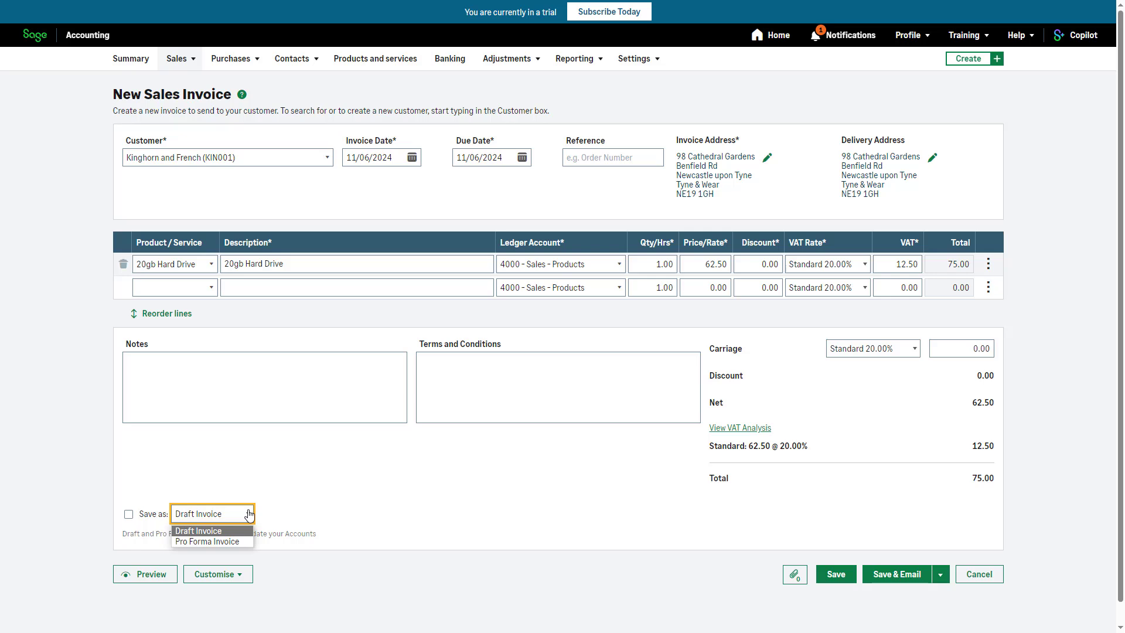
{"action": "left_click", "coordinate": [249, 513]}
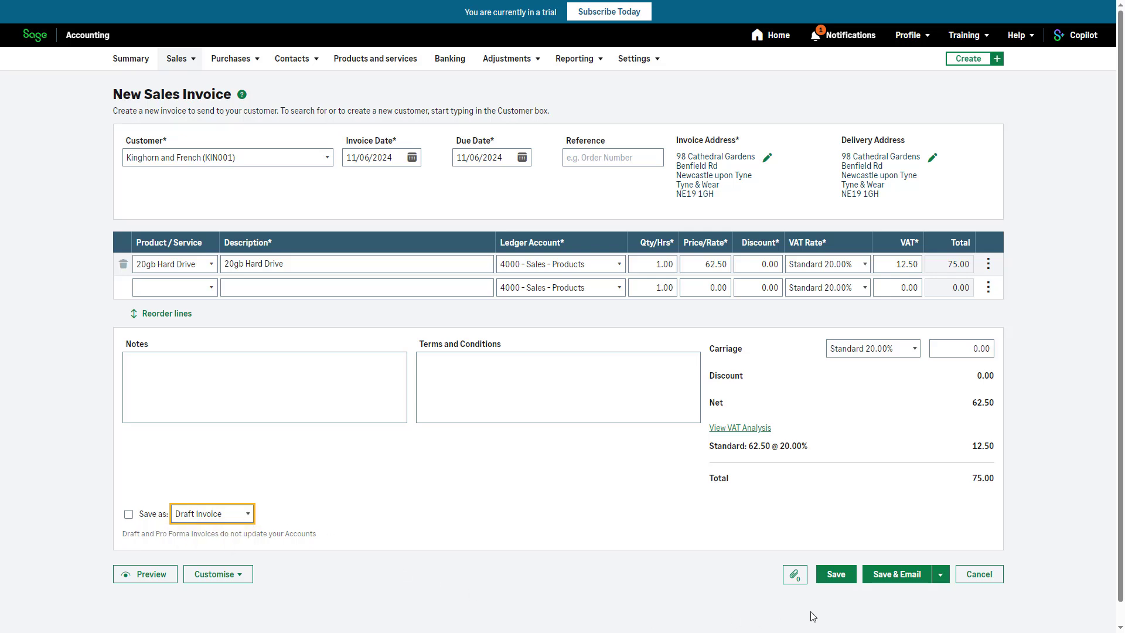
{"action": "left_click", "coordinate": [838, 577]}
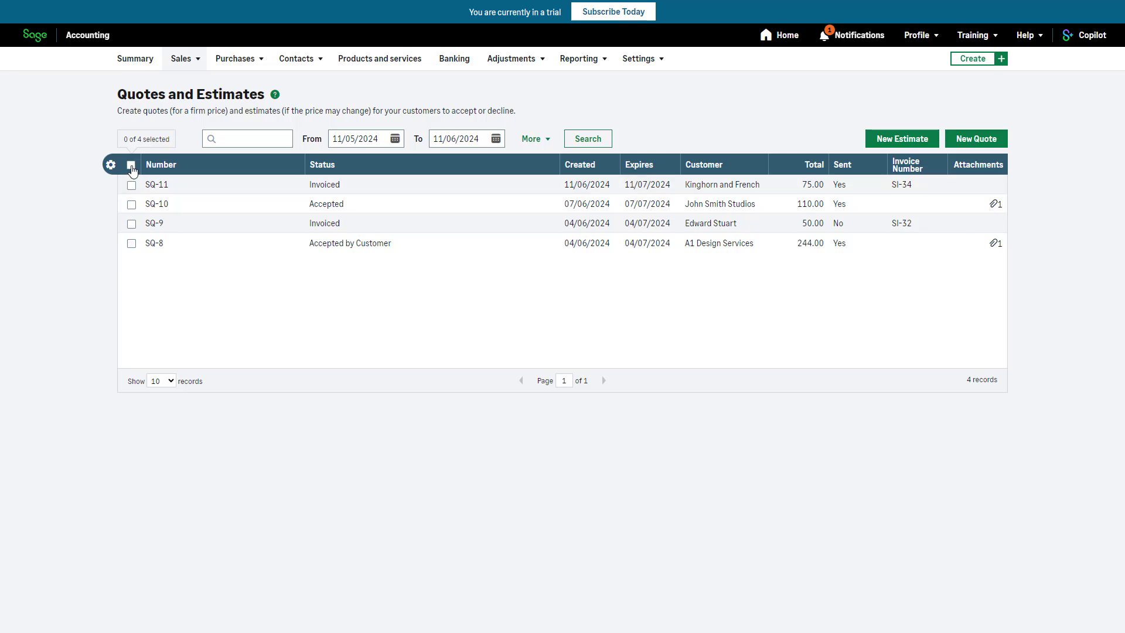
{"action": "left_click", "coordinate": [131, 165]}
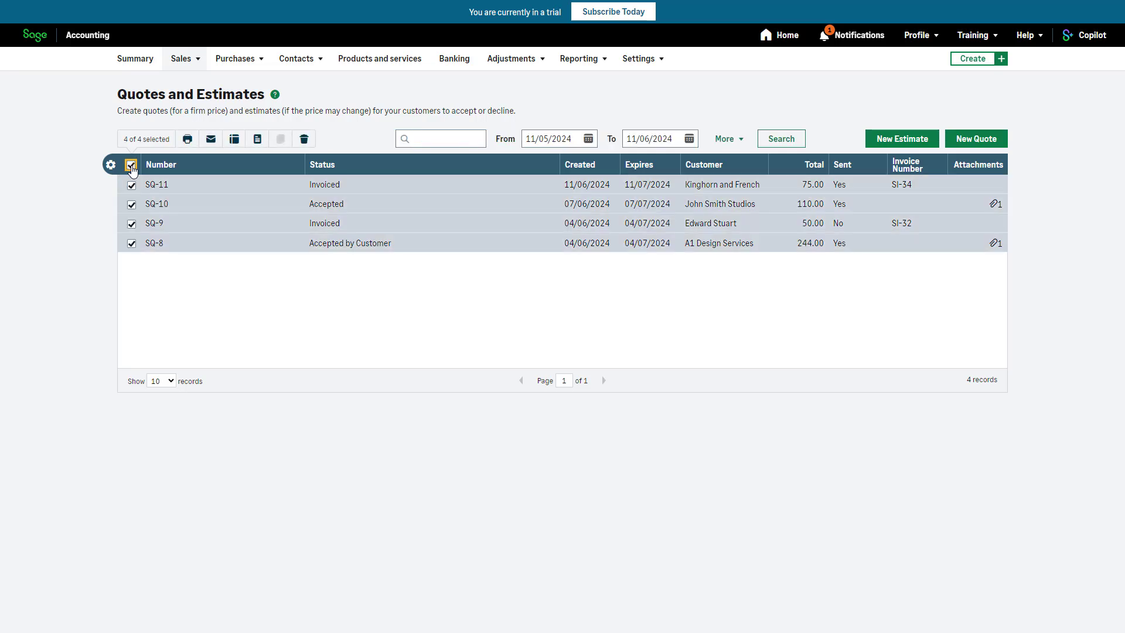
{"action": "left_click", "coordinate": [132, 185]}
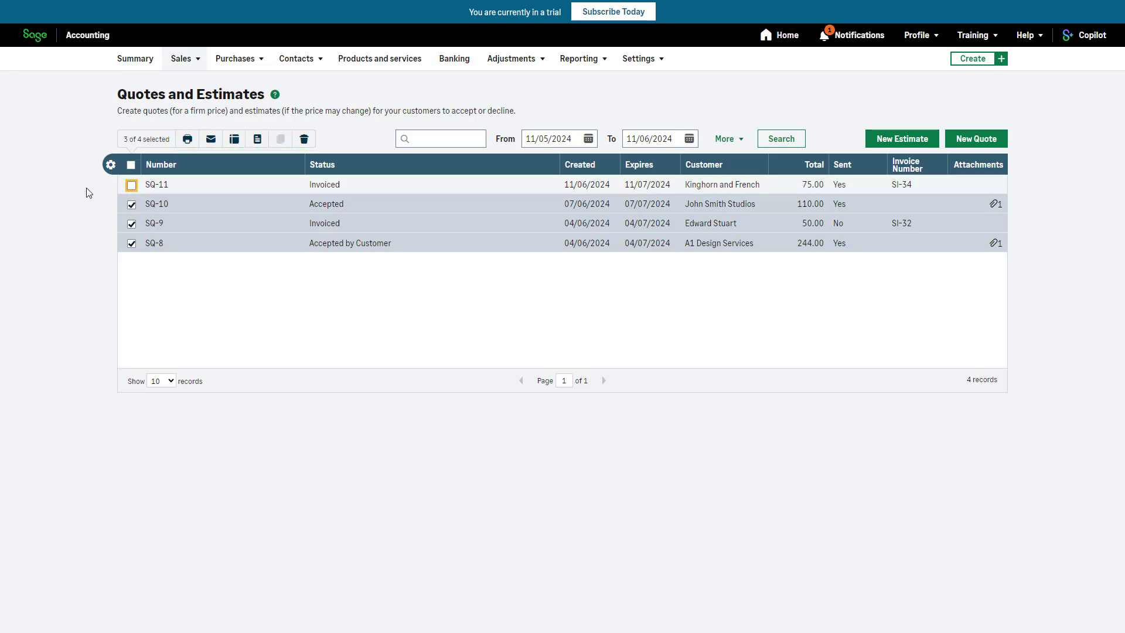
{"action": "left_click", "coordinate": [130, 165]}
{"action": "left_click", "coordinate": [131, 165]}
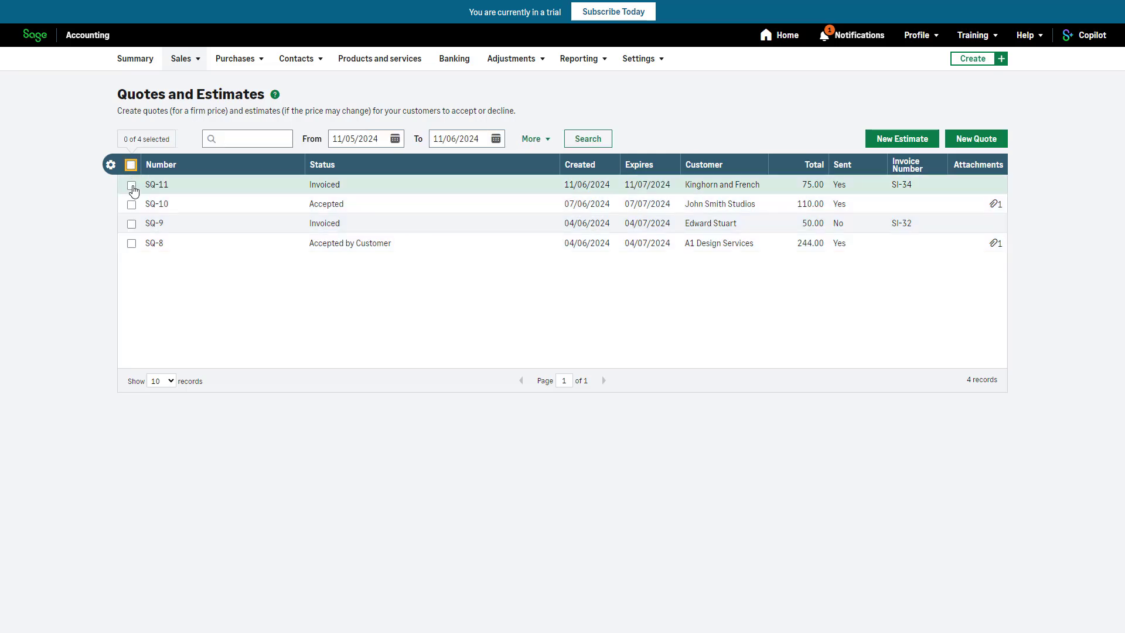
Step: Select only the Kinghorn and French quote in the Quotes and Estimates list, and show the available help resources
{"action": "left_click", "coordinate": [131, 185]}
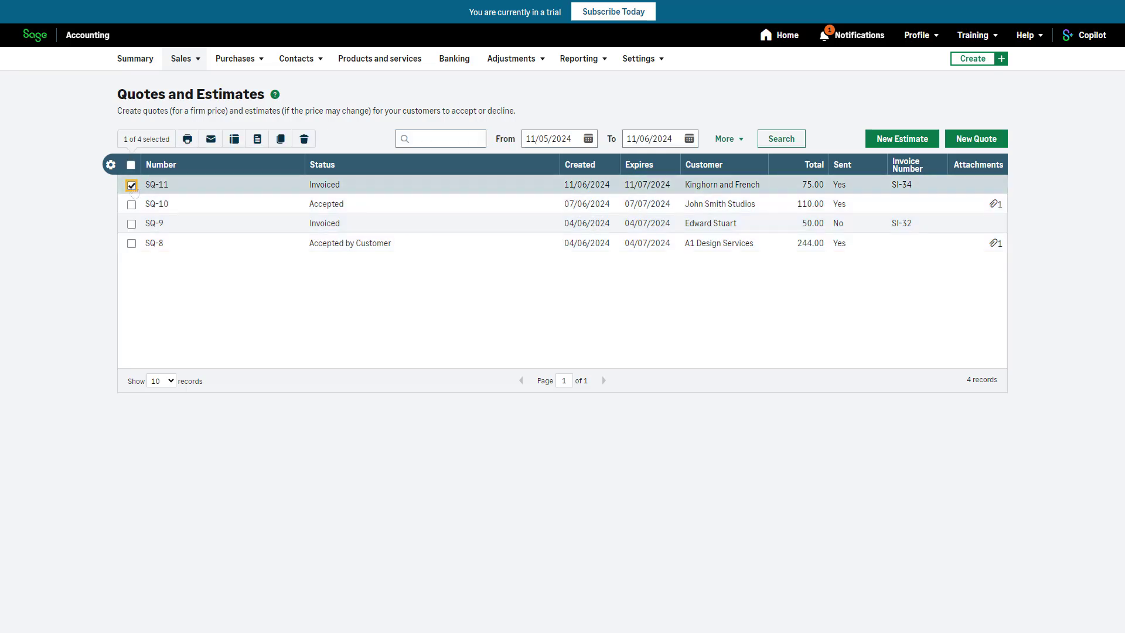
{"action": "left_click", "coordinate": [1038, 44]}
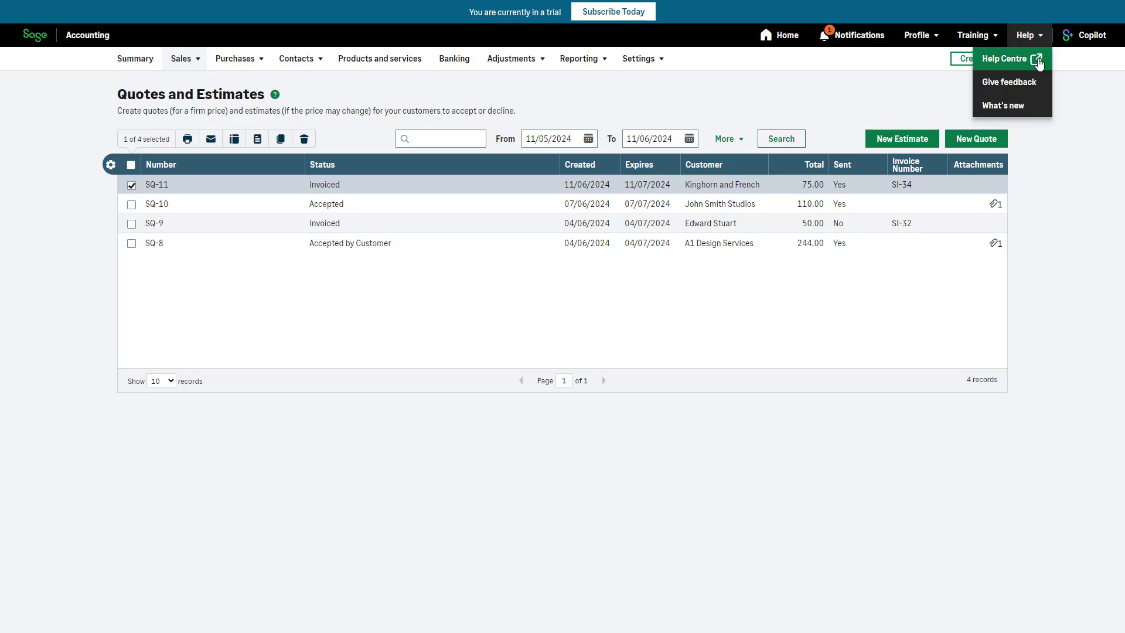